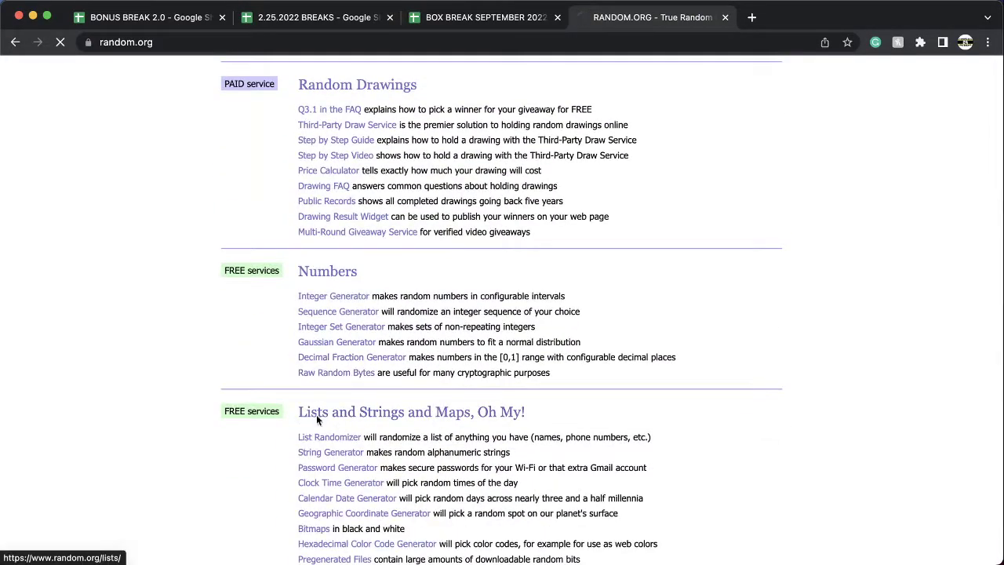
Open RANDOM.ORG's List Randomizer, paste in the copied list of 15 numbers, and randomize it several times
click(318, 437)
click(315, 315)
key(cmd+v)
click(265, 497)
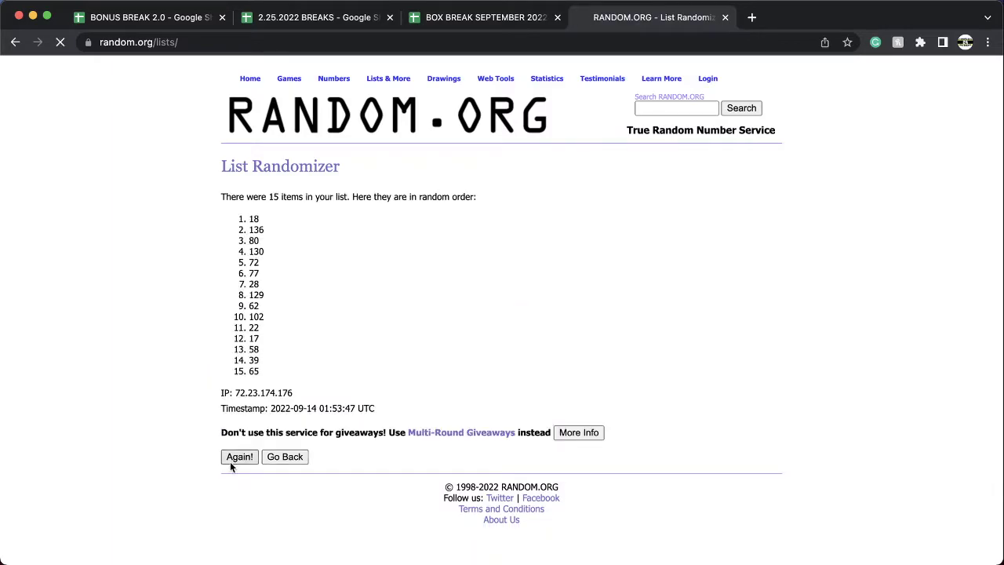
click(232, 461)
click(235, 479)
click(236, 480)
Switch to the BOX BREAK SEPTEMBER 2022 spreadsheet and highlight cell E7, containing 62, with the standard orange-yellow fill
click(482, 15)
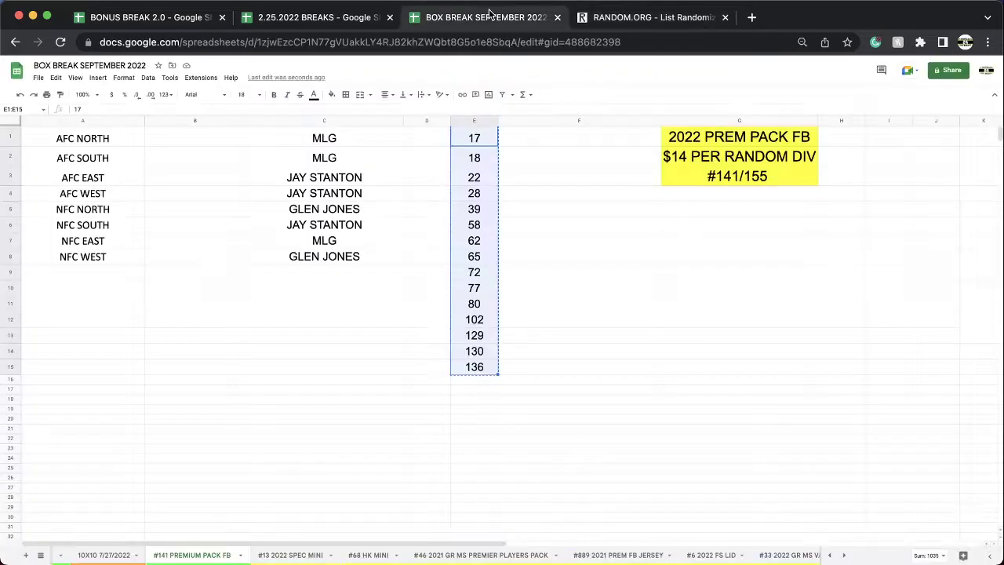
click(480, 241)
click(331, 94)
click(376, 121)
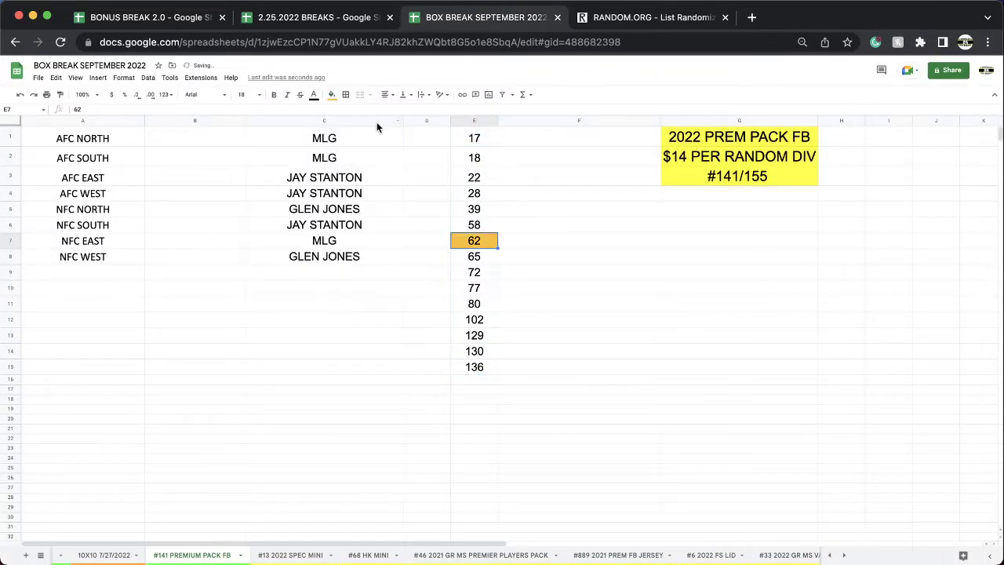
Duplicate the #141 PREMIUM PACK FB sheet as #142 PREMIUM PACK FB and give the copy's tab a yellow color
right_click(204, 557)
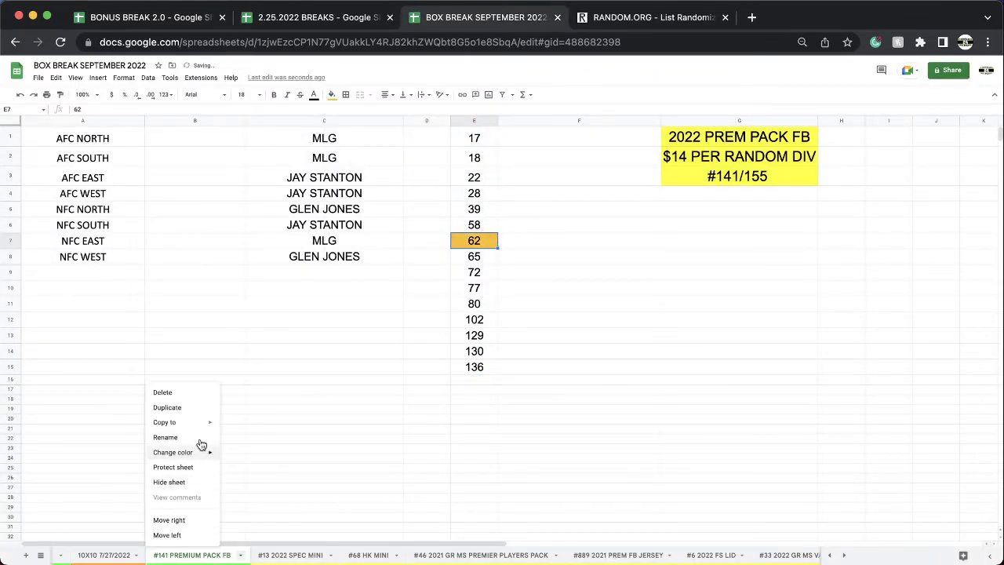
double_click(294, 554)
click(298, 554)
drag(299, 555, 188, 555)
text(#142)
click(254, 488)
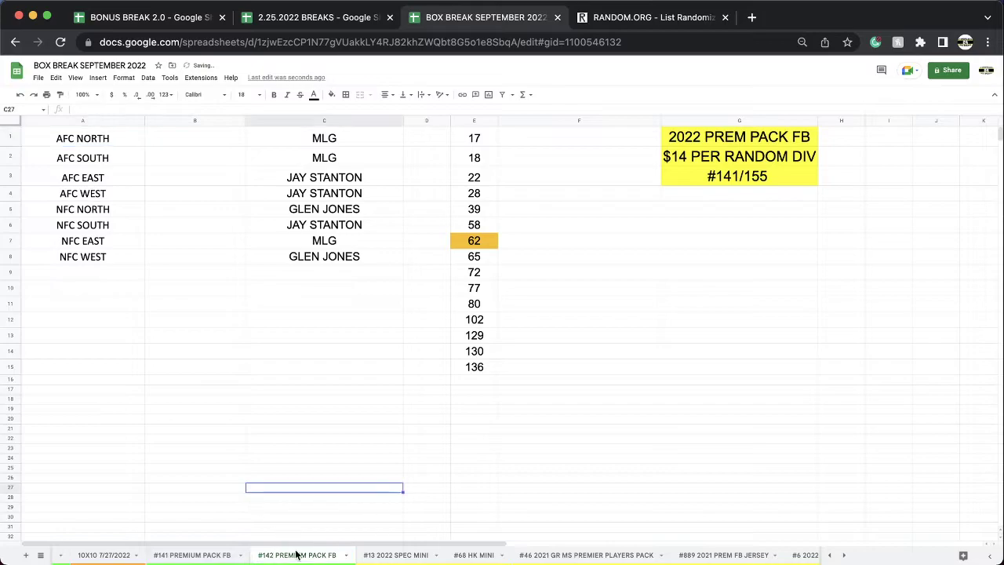
right_click(294, 553)
mouse_move(290, 455)
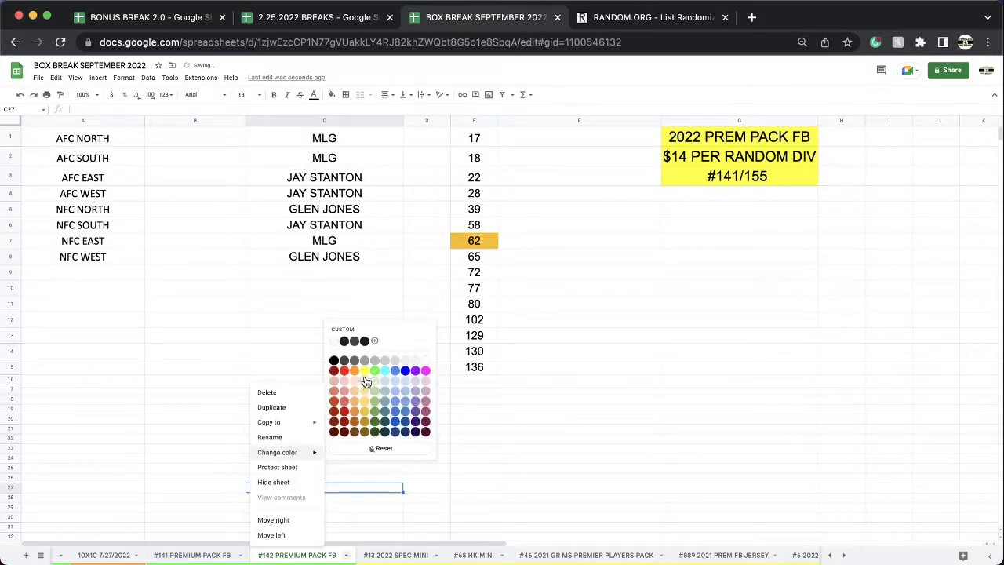
Move the numbers in E8:E15 up to start at E7, overwriting 62, and clear all names from column C
drag(481, 257, 481, 367)
key(ctrl+x)
click(478, 239)
key(ctrl+v)
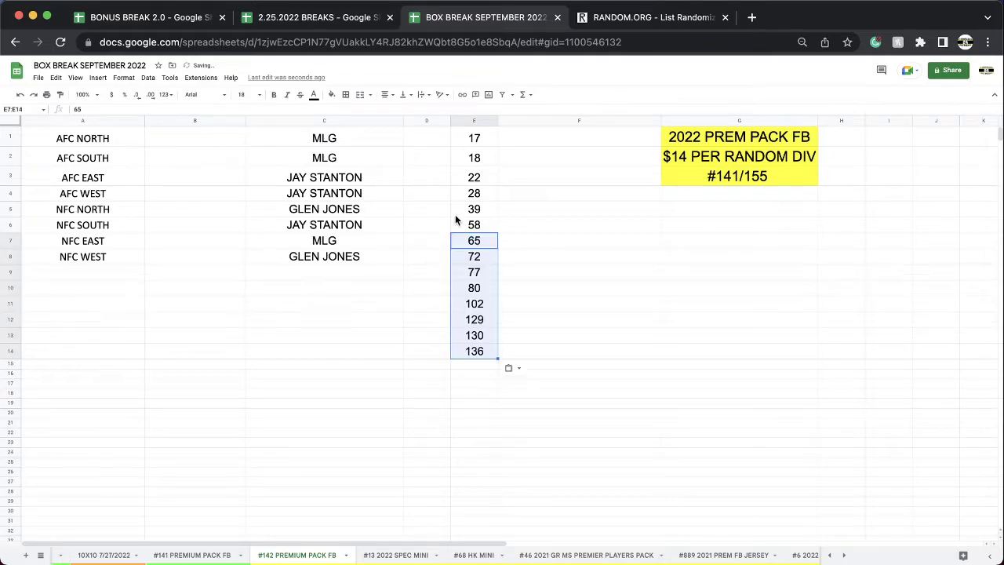
click(329, 120)
key(Delete)
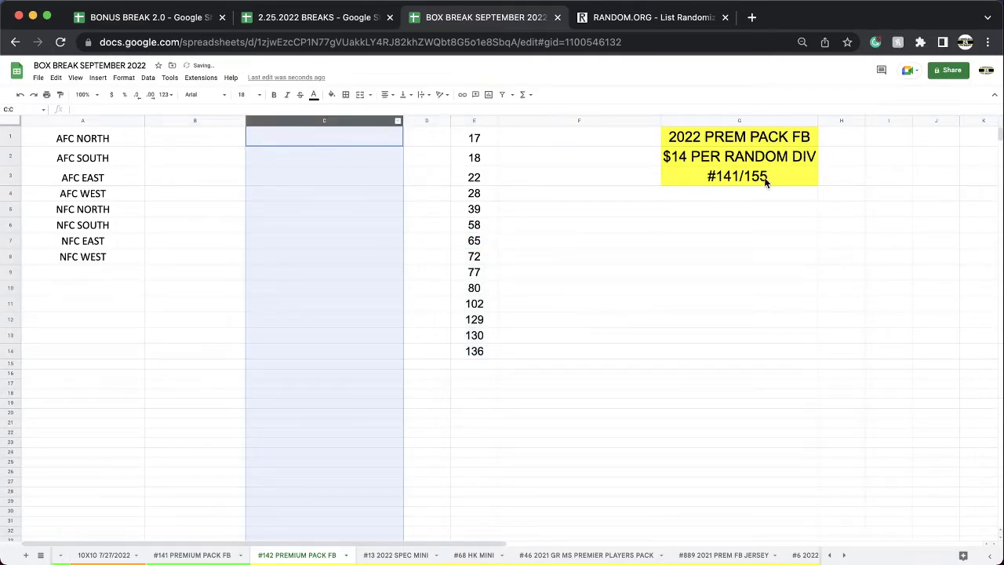
Change the break number in G3 to #142/155 and move the #142 sheet after #68 HK MINI
double_click(772, 176)
key(Left)
key(Left)
key(Left)
key(Left)
key(BackSpace)
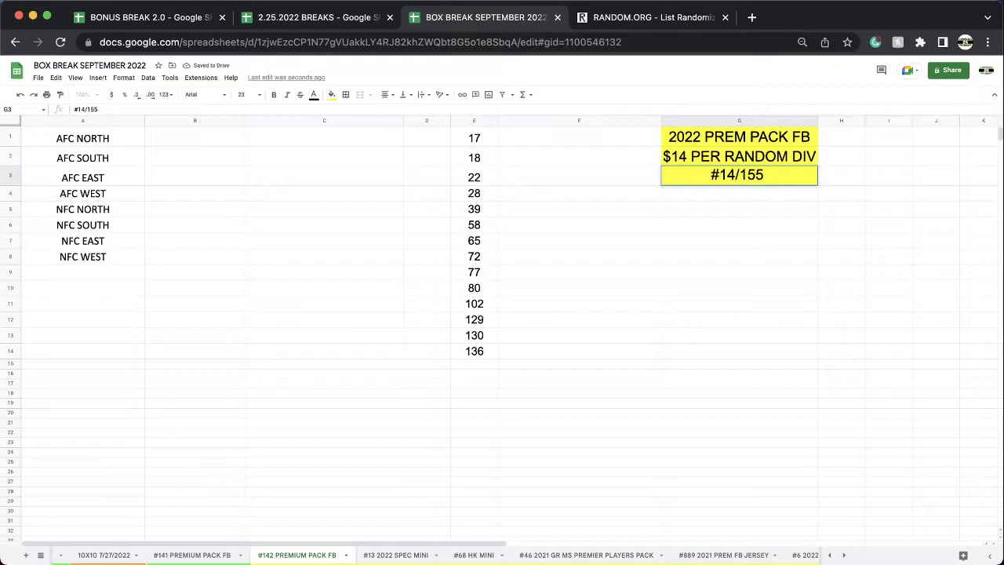
text(2)
click(679, 287)
drag(328, 555, 463, 555)
Copy the participant names in C1:C8 of the #141 PREMIUM PACK FB sheet into a fresh List Randomizer form
click(200, 555)
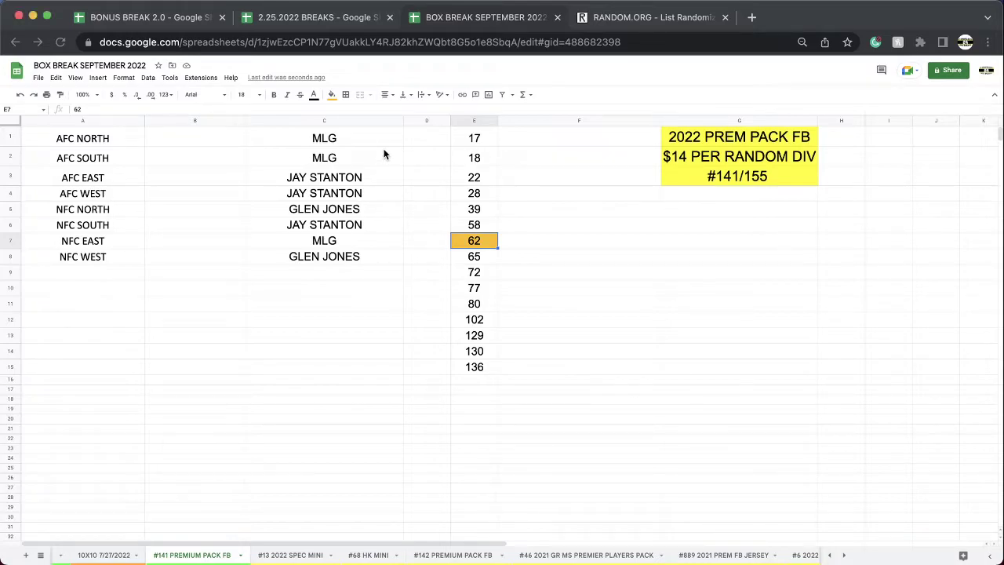
drag(337, 139, 335, 257)
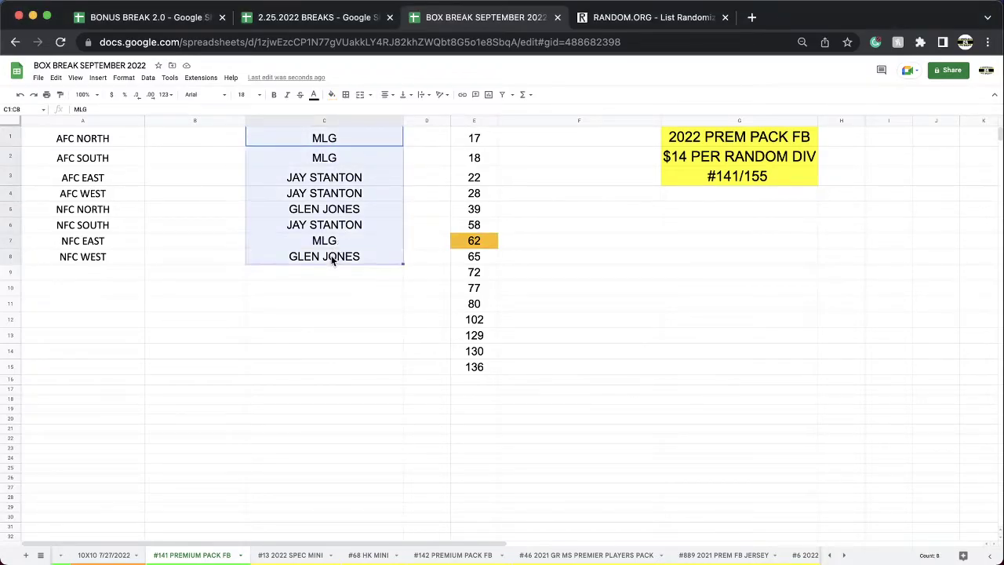
click(637, 17)
click(575, 41)
key(Return)
click(275, 327)
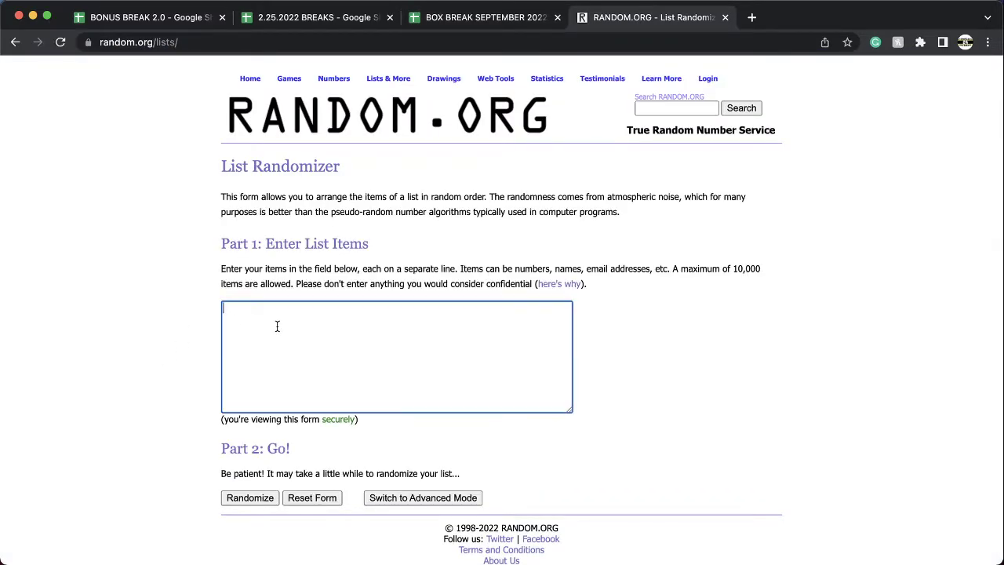
key(super+v)
Randomize the list of eight participant names five times
click(242, 499)
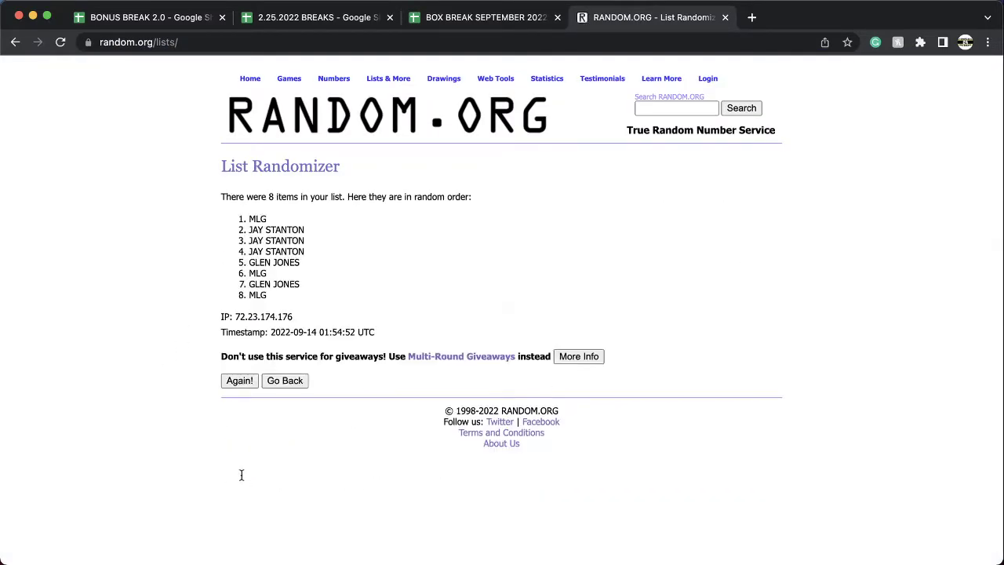
click(227, 382)
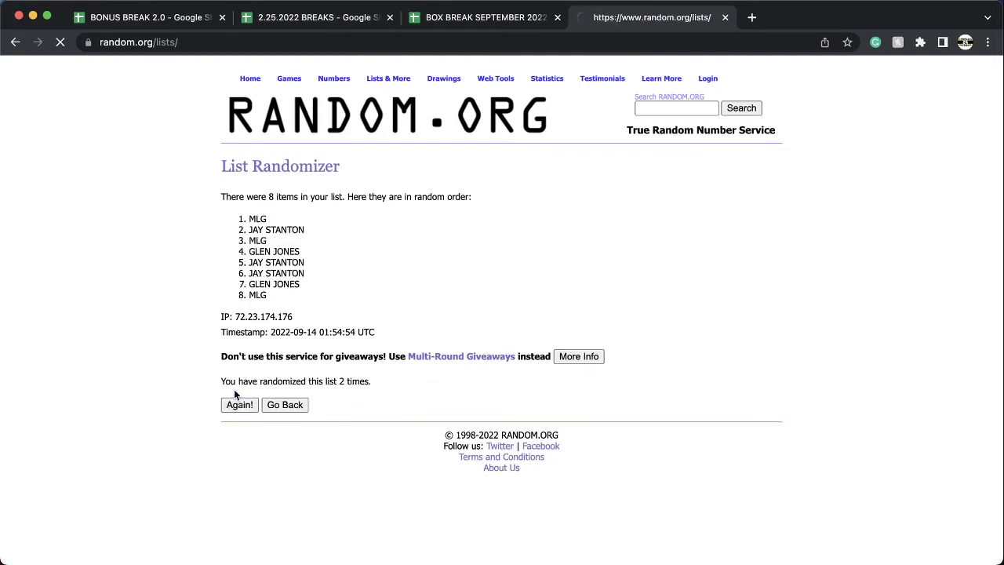
click(235, 405)
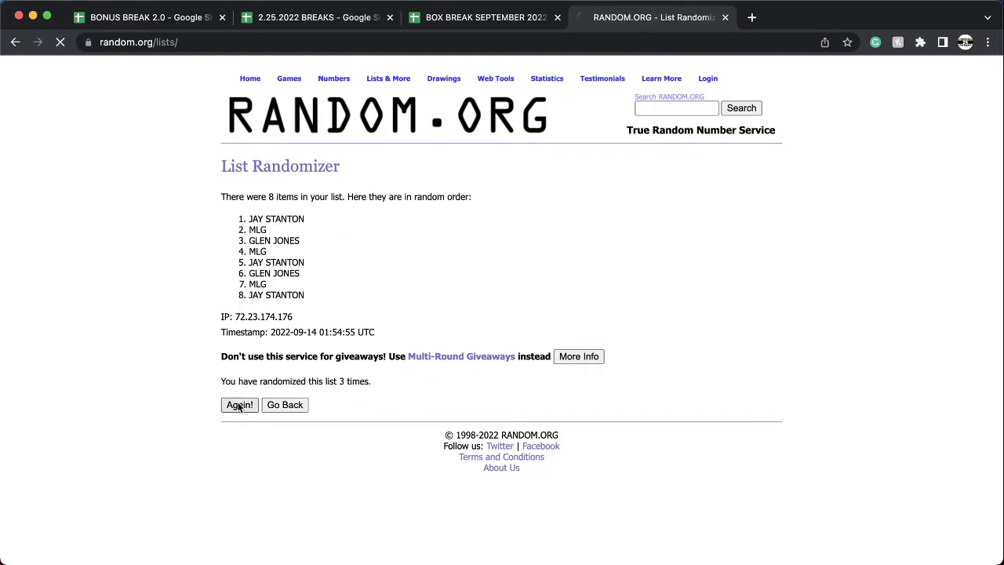
click(235, 405)
Copy the randomized names into B1:B8 of the #141 PREMIUM PACK FB sheet and set their font size to 18
drag(251, 223, 291, 303)
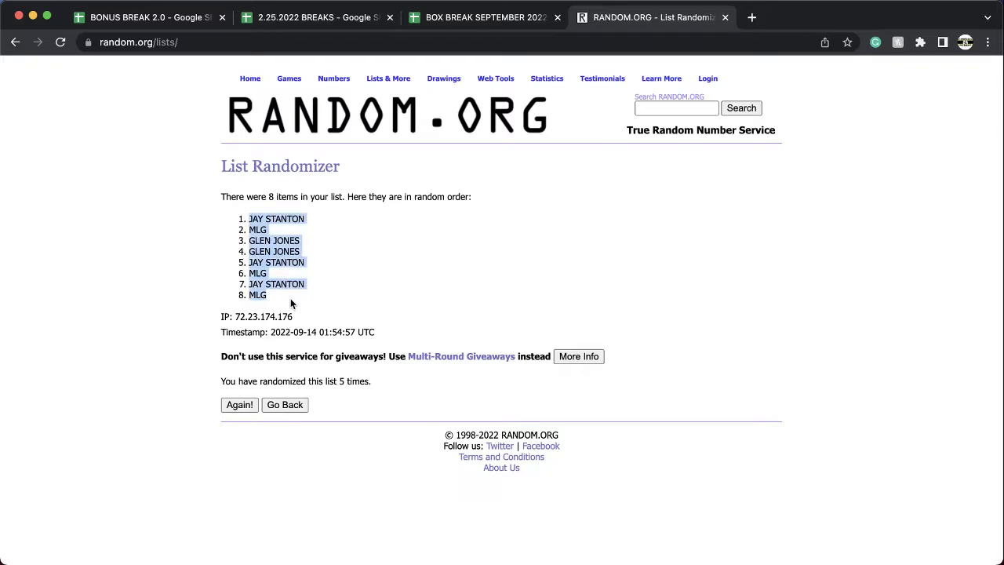
click(449, 17)
click(164, 137)
key(super+v)
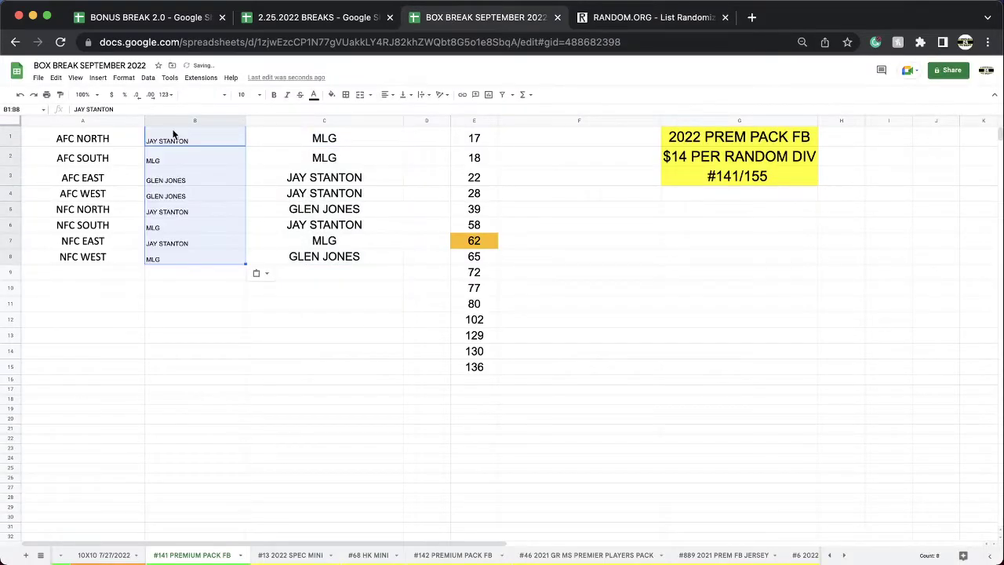
click(243, 94)
click(242, 230)
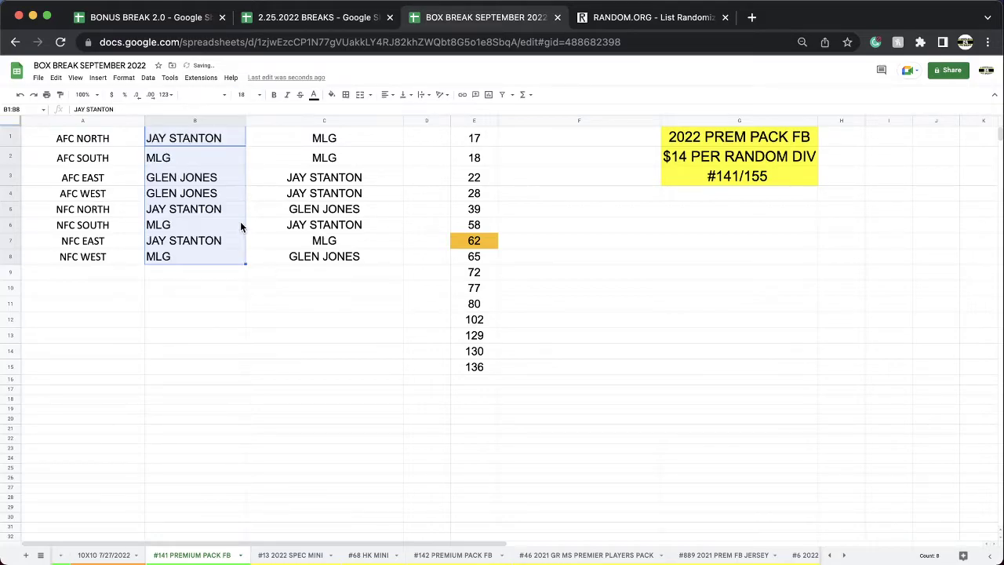
Go through the participant assigned to each division in B1:B8 and check the list against the randomizer result
click(181, 138)
key(Down)
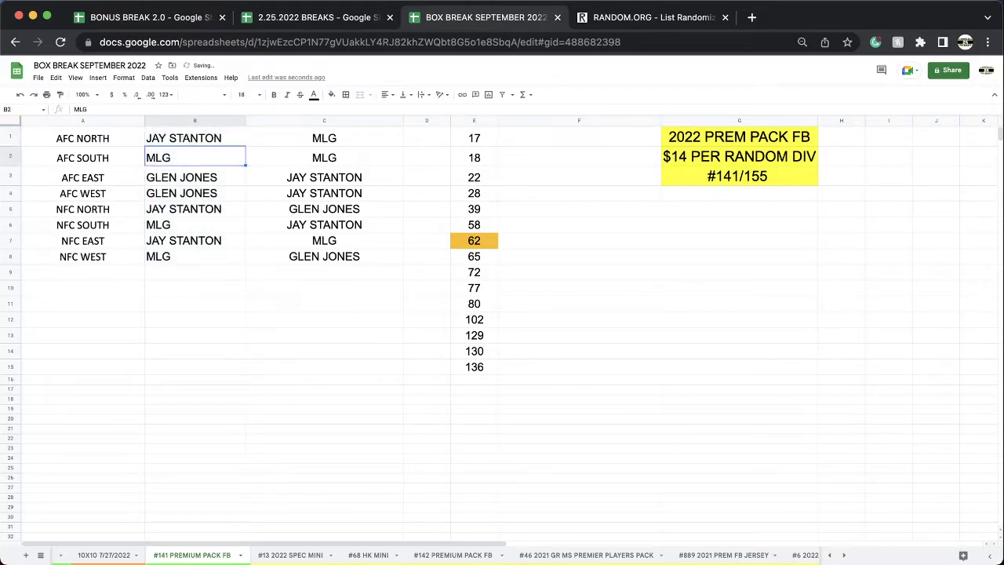
key(Down)
key(Down)
key(Down)
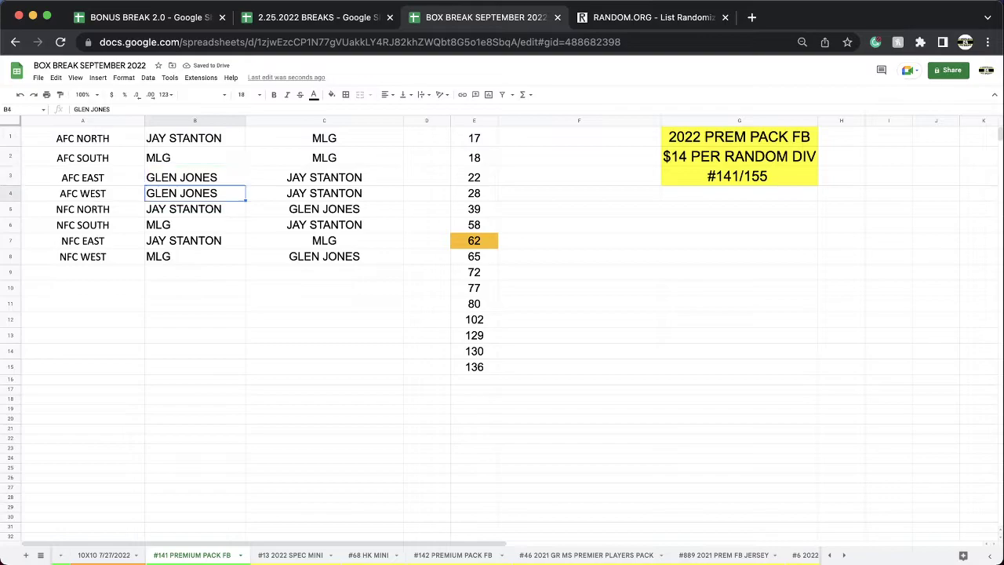
key(Down)
key(Down)
key(Down)
click(646, 22)
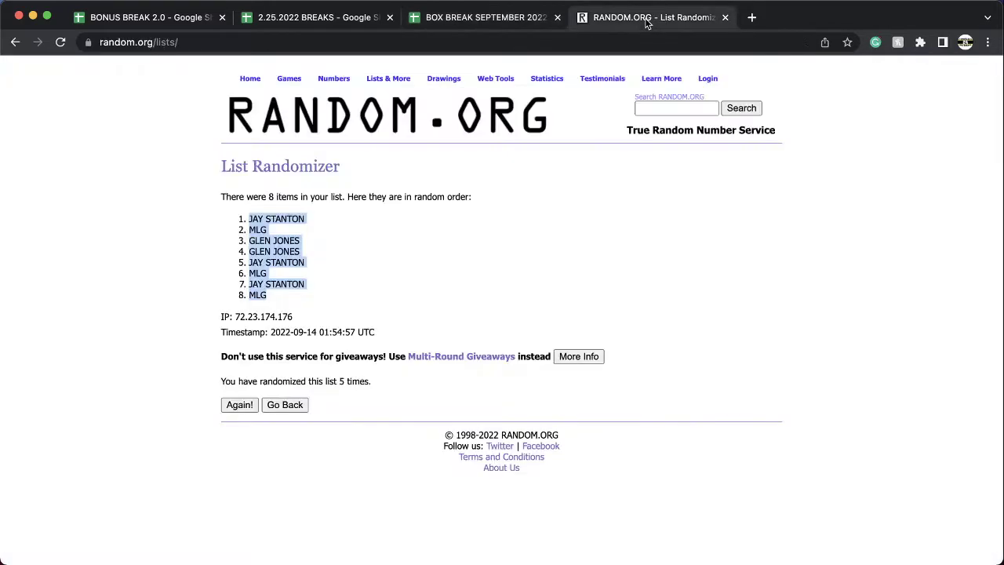
click(514, 19)
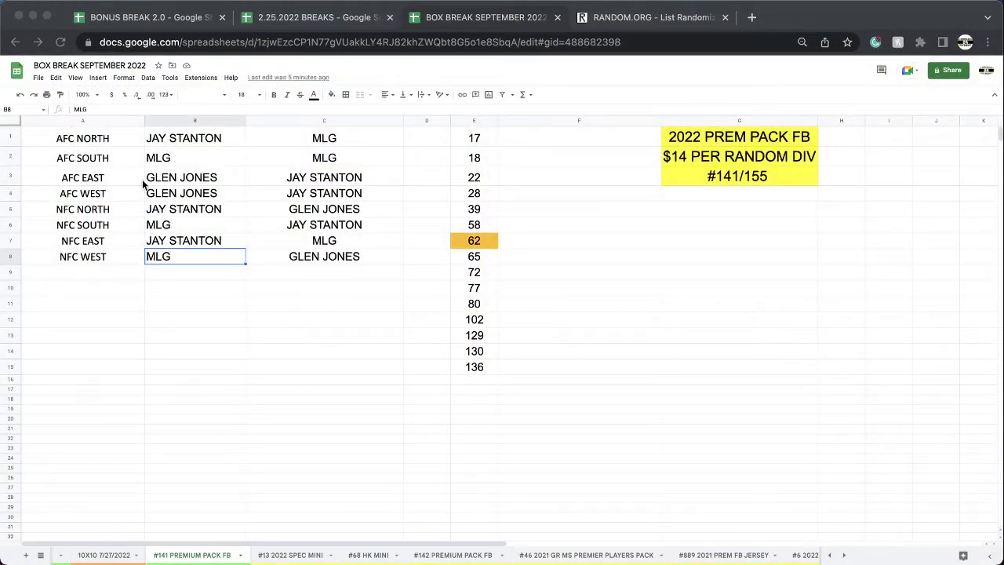
Fill the AFC WEST participant cell B4 with green and the AFC NORTH participant cell B1 with teal
click(185, 200)
click(331, 94)
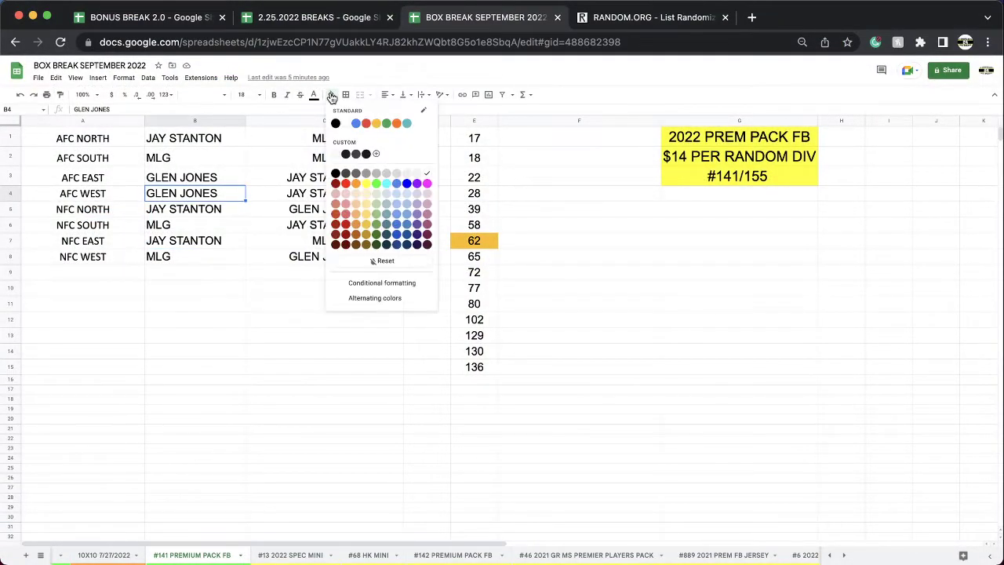
click(386, 124)
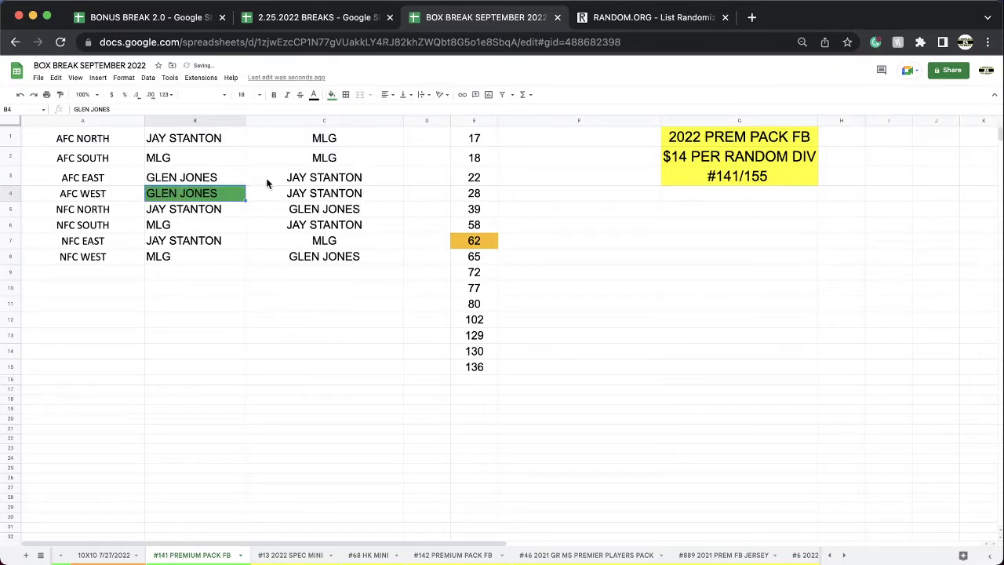
click(202, 143)
click(330, 94)
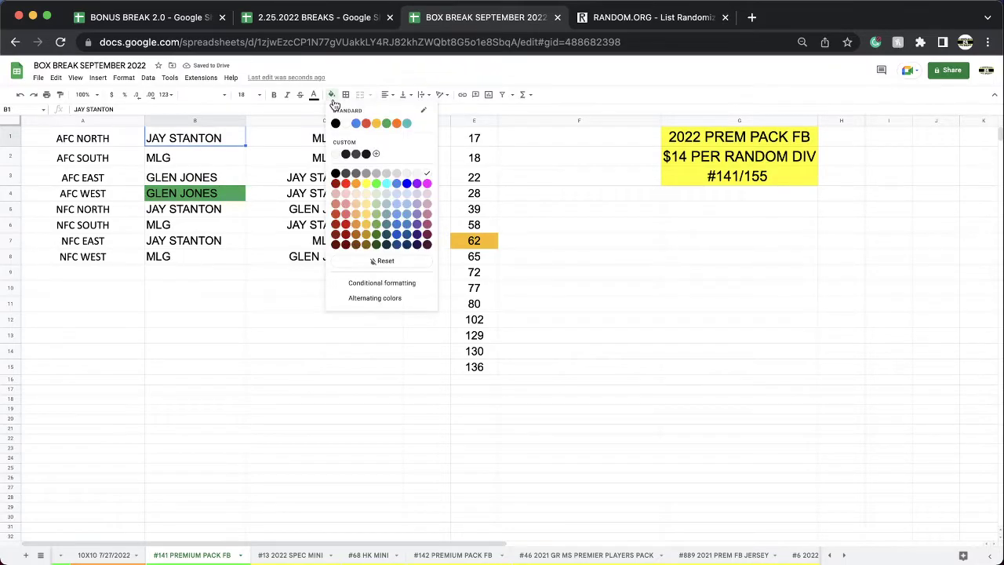
click(406, 128)
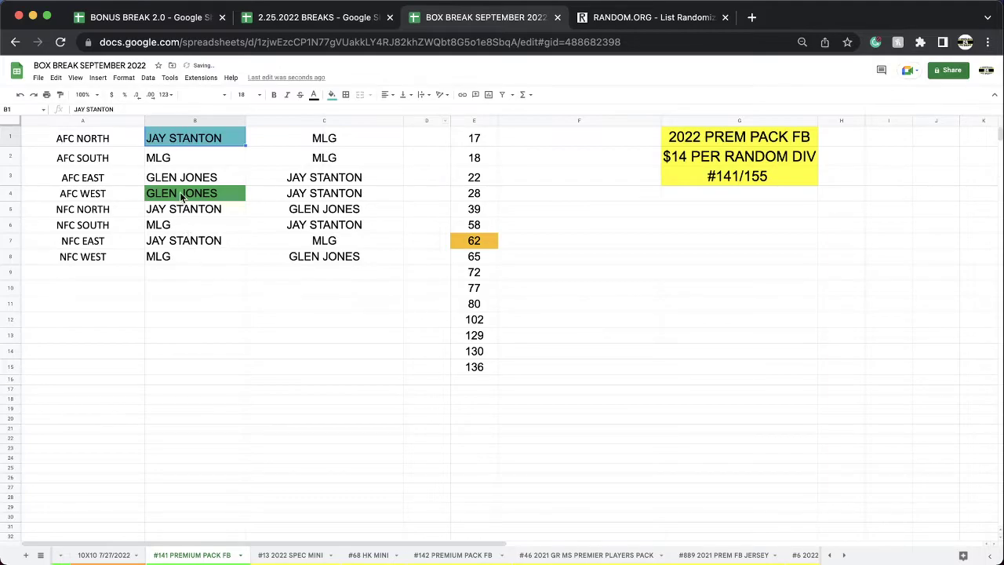
Fill the NFC EAST participant cell B7 with green and replace that fill with the teal used in B1
right_click(169, 238)
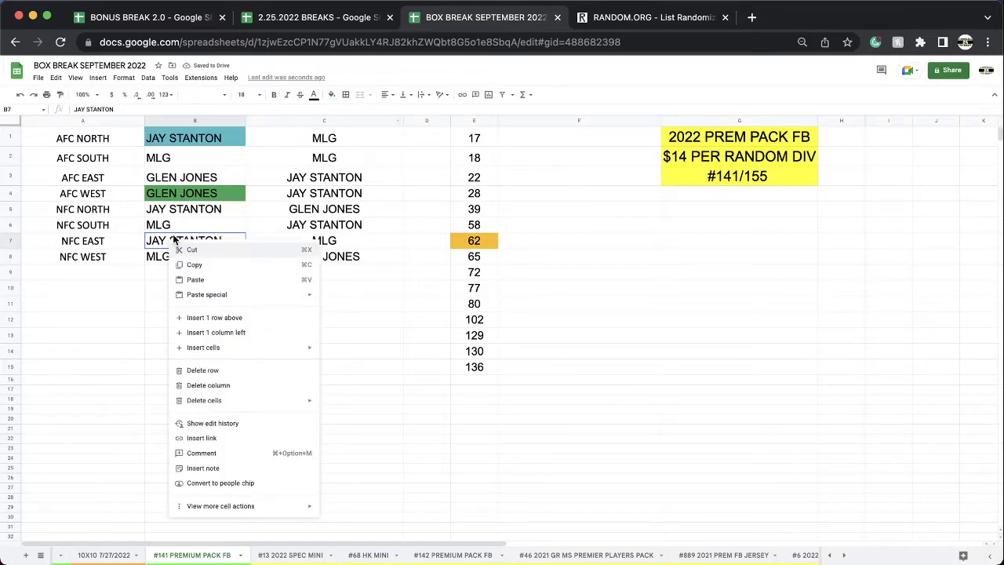
click(156, 243)
click(330, 95)
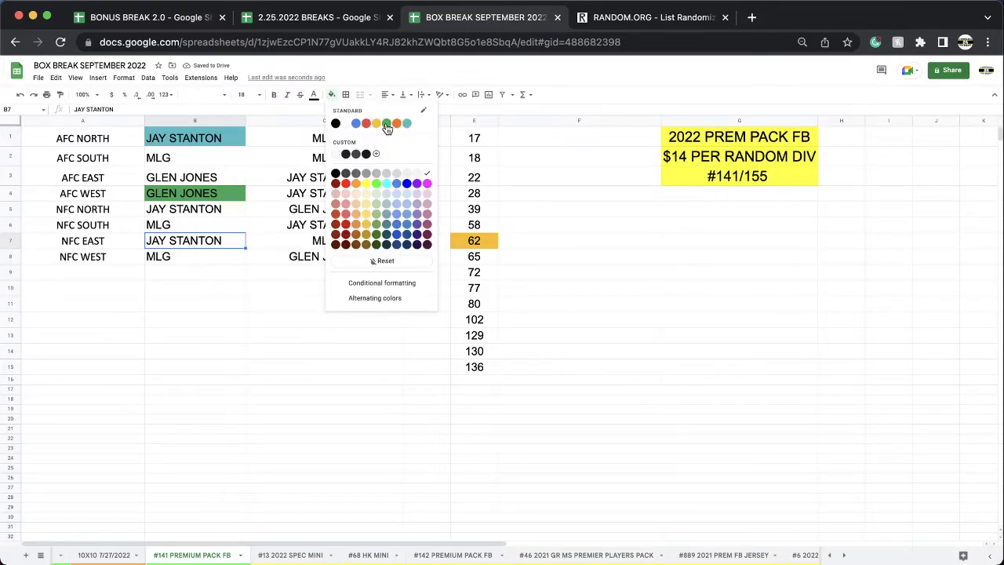
click(387, 124)
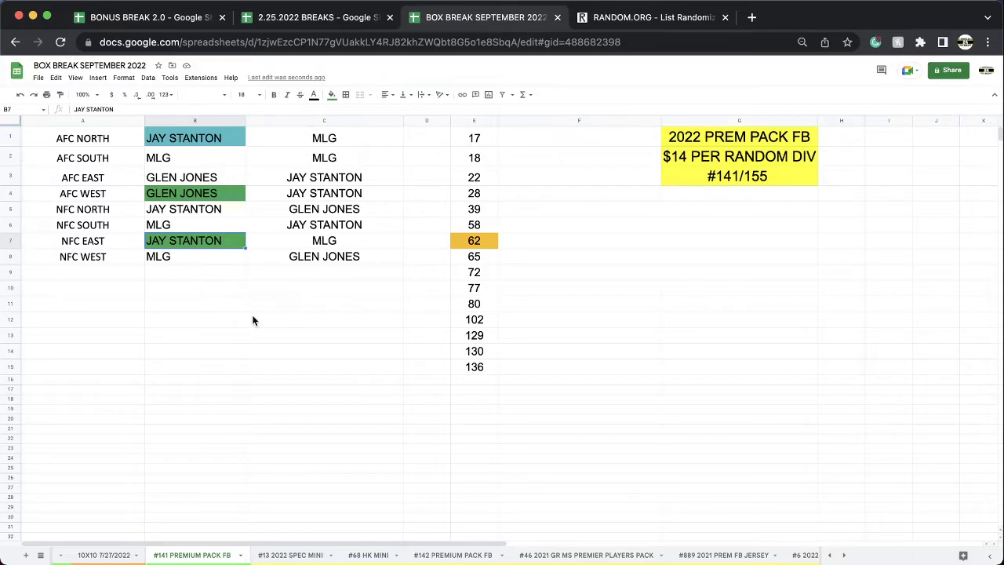
click(331, 95)
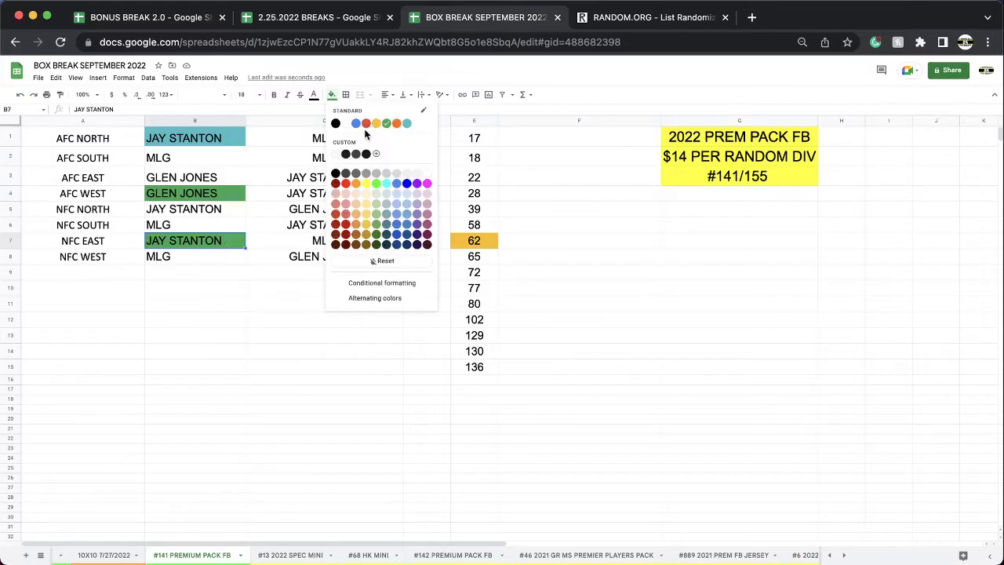
click(406, 124)
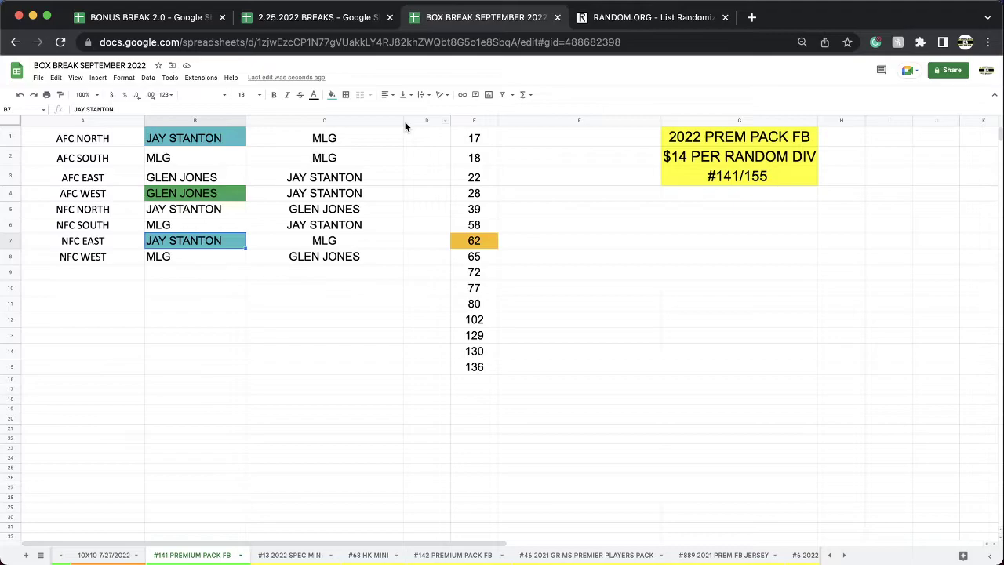
Copy the original participant names in C1:C8 into a new, empty List Randomizer form
drag(331, 133, 323, 257)
key(cmd+c)
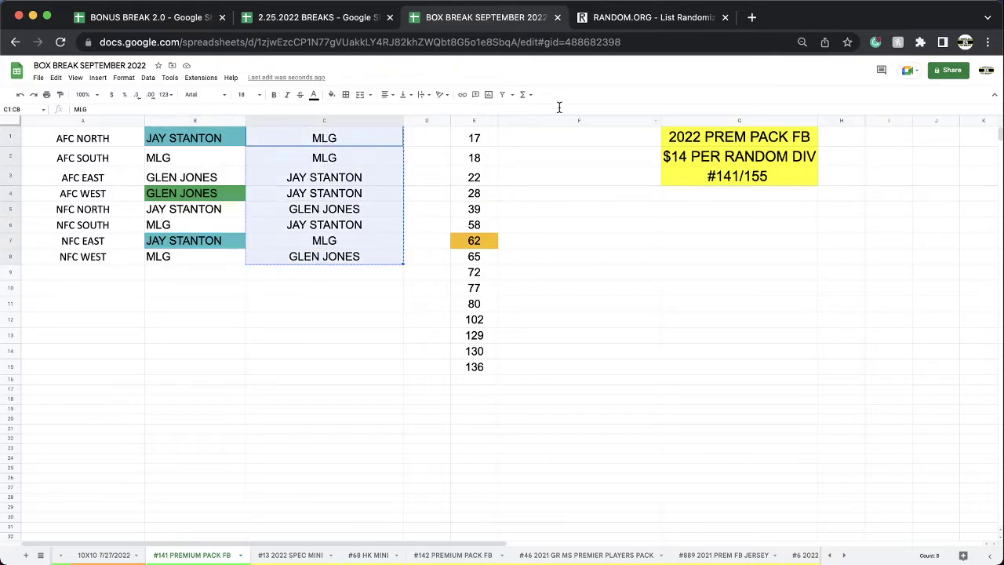
click(611, 18)
click(571, 38)
key(Return)
click(307, 347)
key(super+v)
Randomize the pasted list of eight participant names four times
click(250, 497)
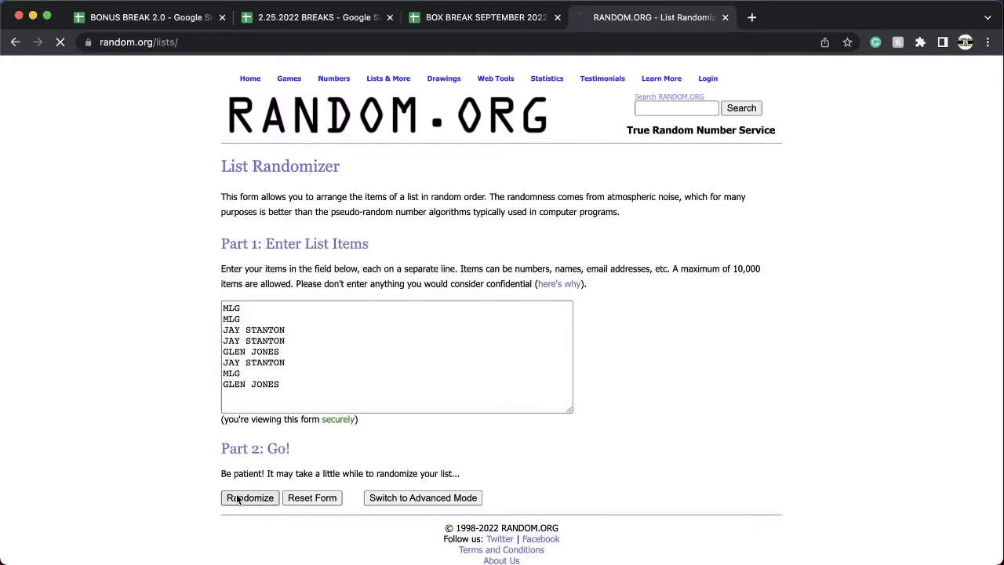
click(240, 381)
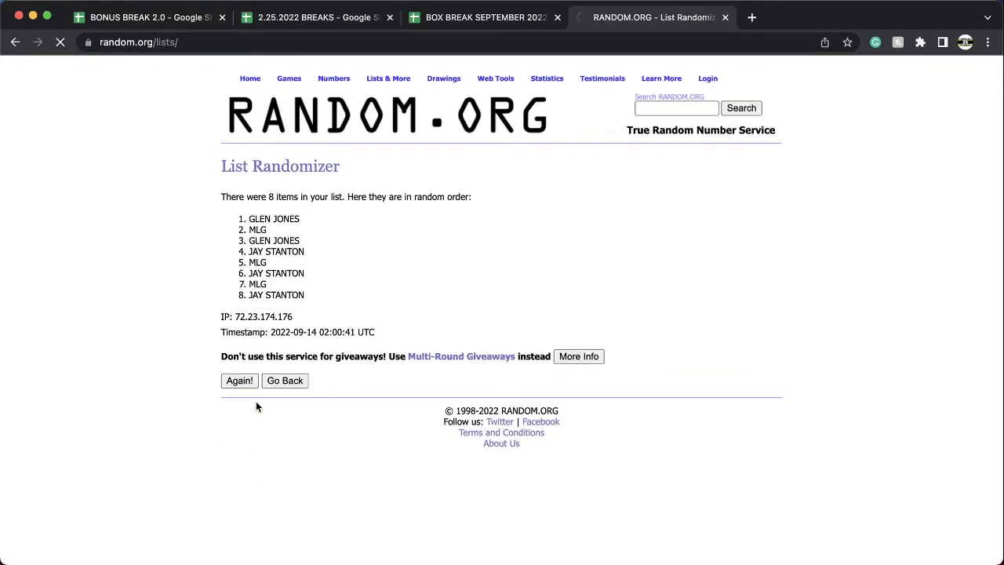
click(239, 405)
click(240, 404)
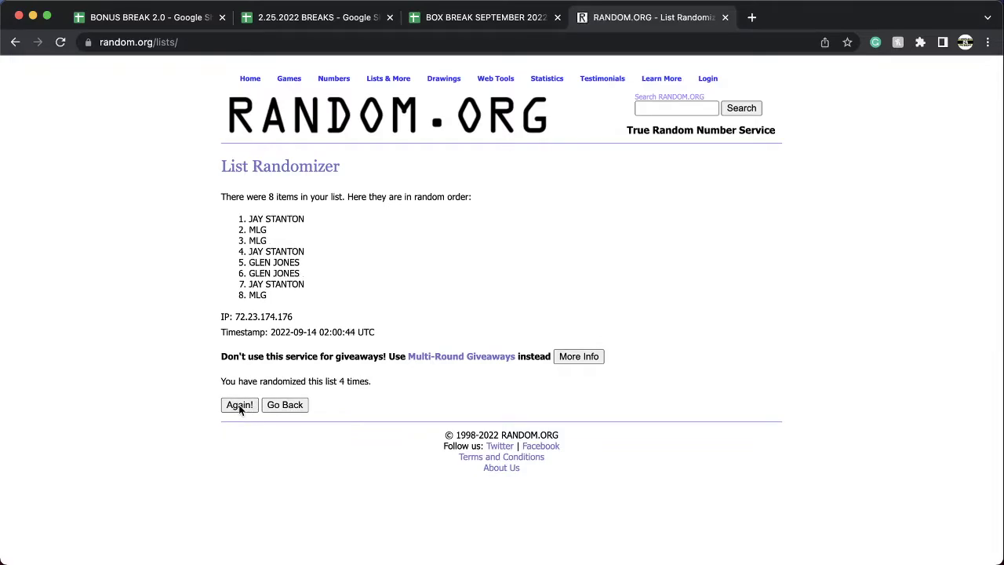
Copy the first name of the randomized list into cell C14 of the #317 BONUS FOOTBALL sheet in the BONUS BREAK 2.0 spreadsheet
triple_click(266, 219)
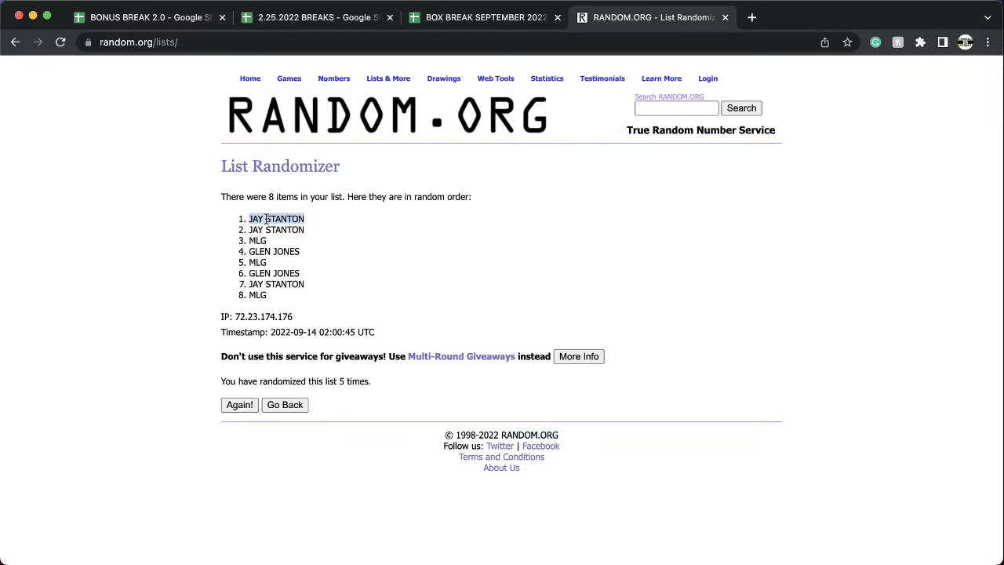
click(483, 19)
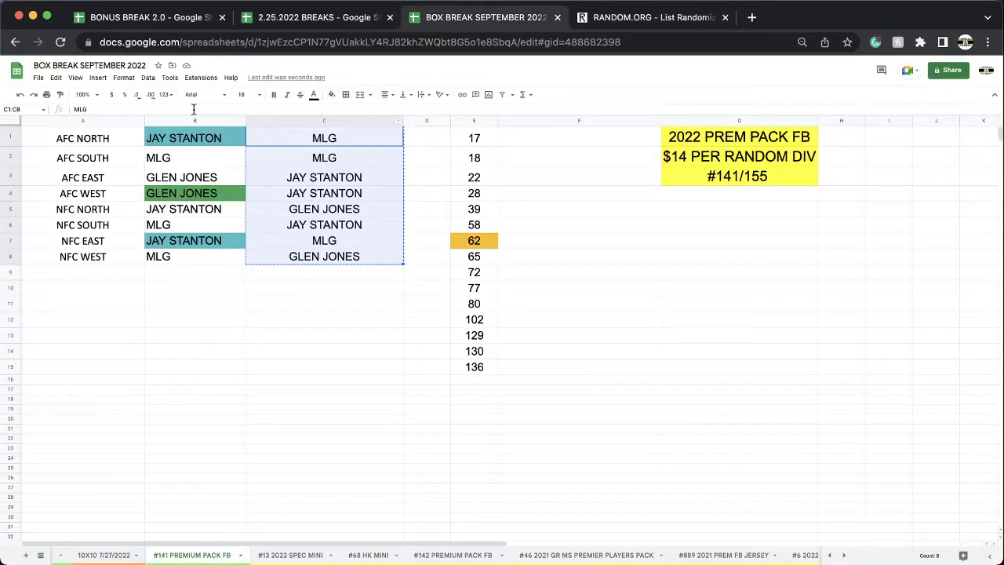
click(151, 19)
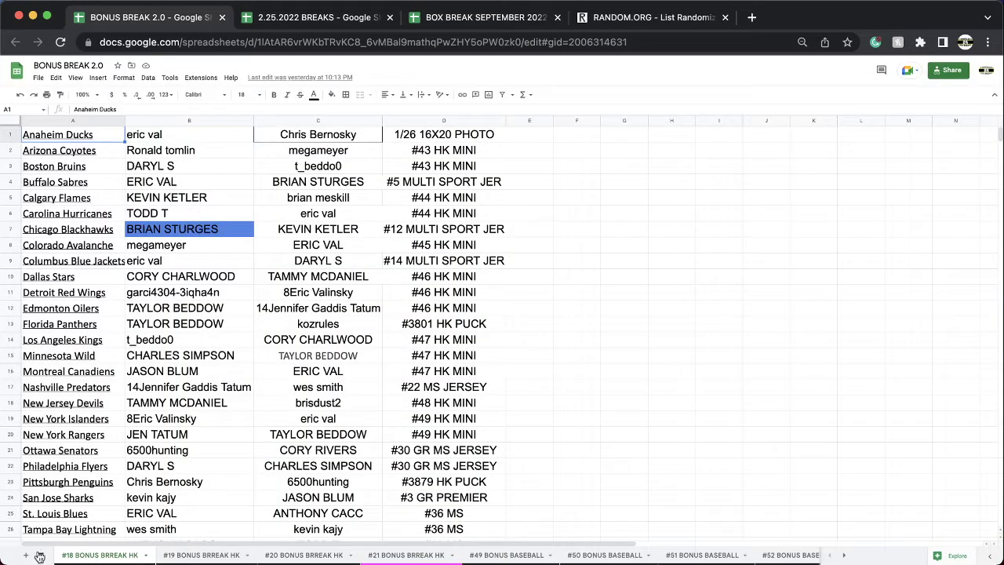
click(42, 555)
scroll(94, 486, down, 10)
click(94, 536)
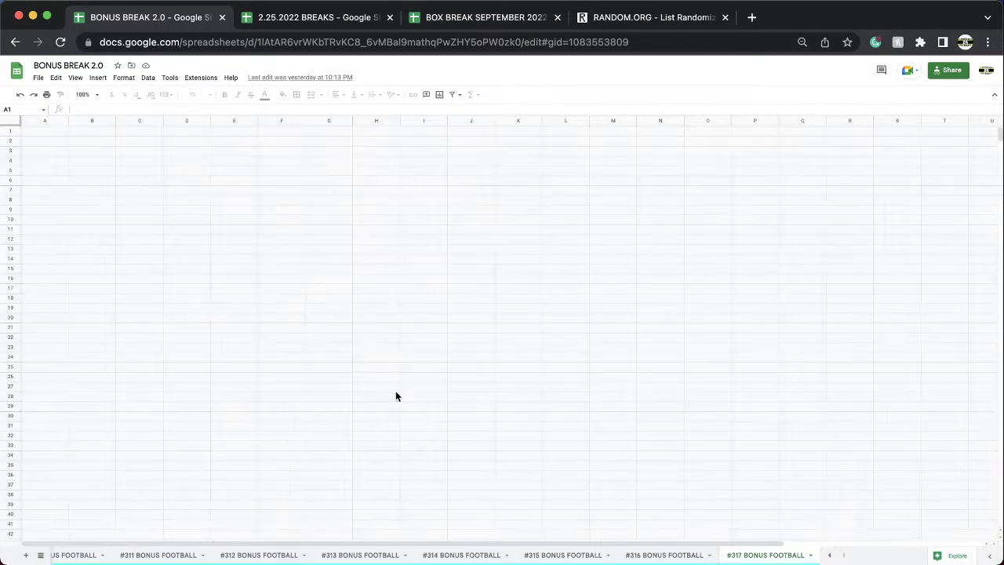
click(383, 339)
key(ctrl+v)
Copy the break label from D13 into D14 beside the new entry and change it to #141 PREM PACK FB
click(460, 373)
click(474, 390)
click(481, 329)
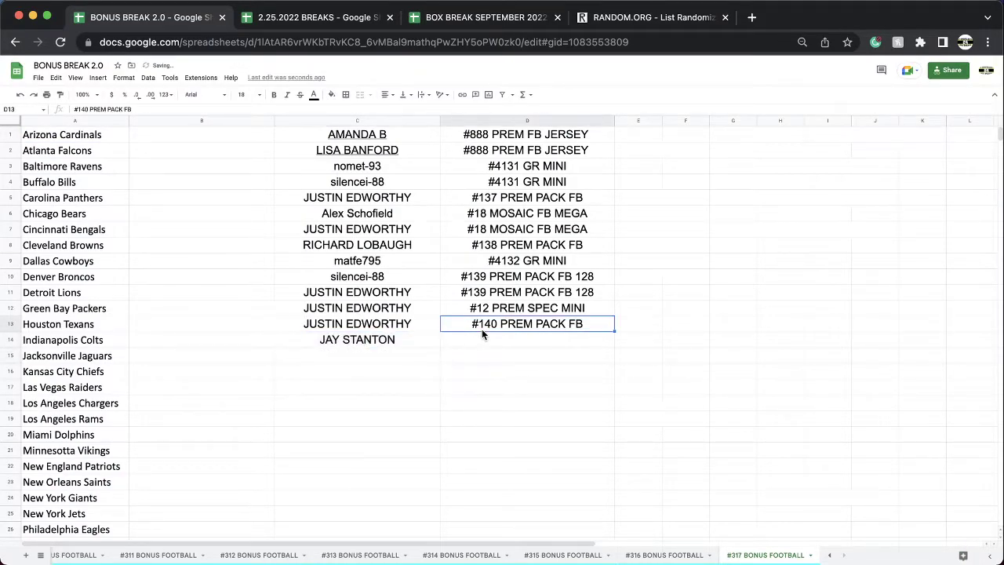
click(484, 340)
key(ctrl+v)
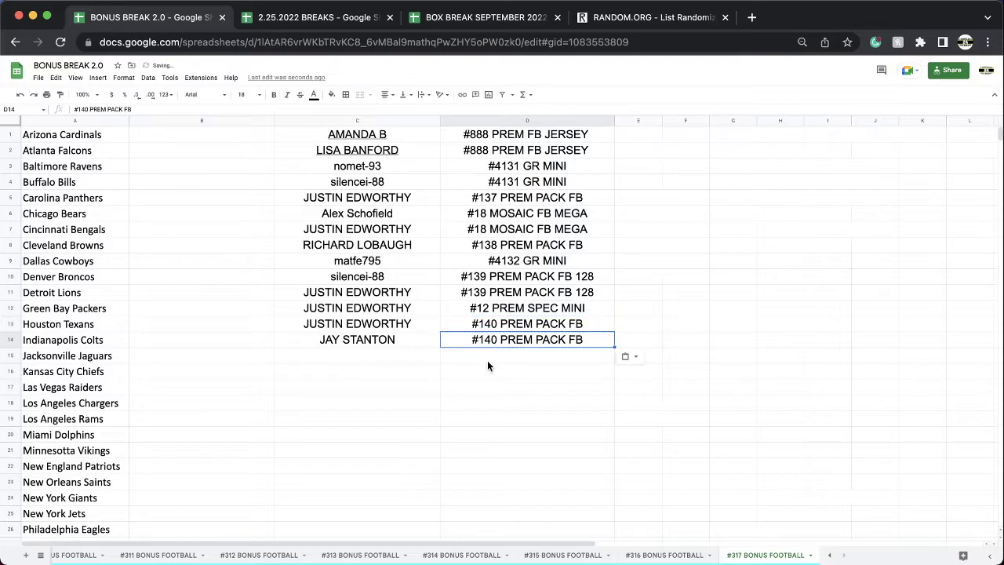
double_click(495, 342)
key(BackSpace)
text(1)
Look through the upcoming break sheets in BOX BREAK SEPTEMBER 2022, from #13 2022 SPEC MINI to #46 2021 GR MS PREMIER PLAYERS PACK
click(474, 19)
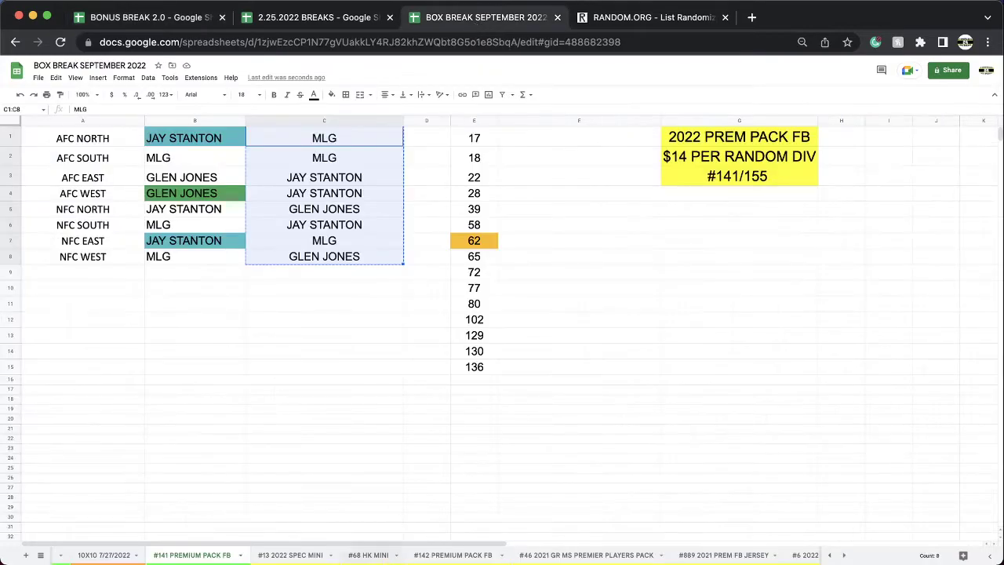
click(298, 555)
click(345, 556)
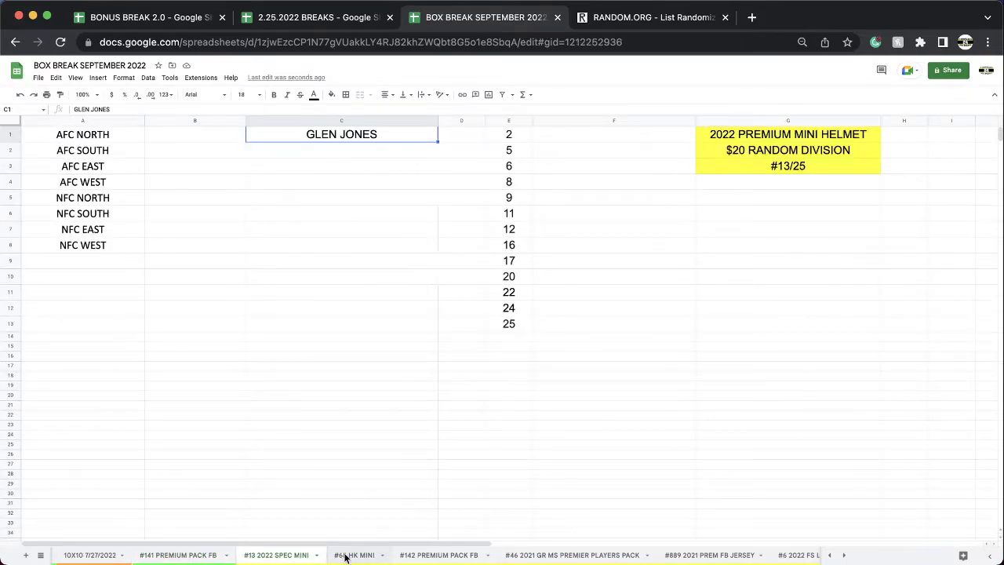
click(382, 556)
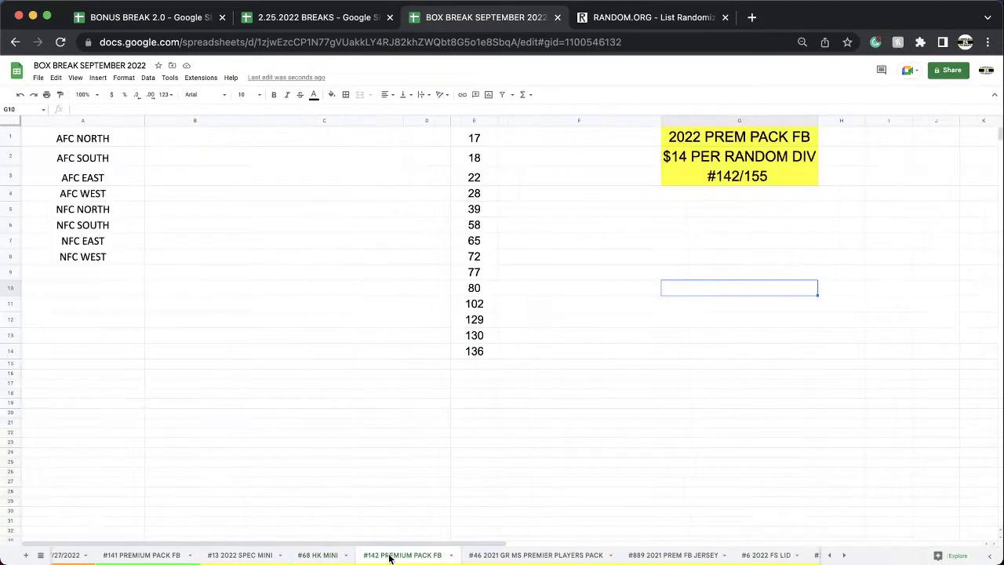
click(406, 555)
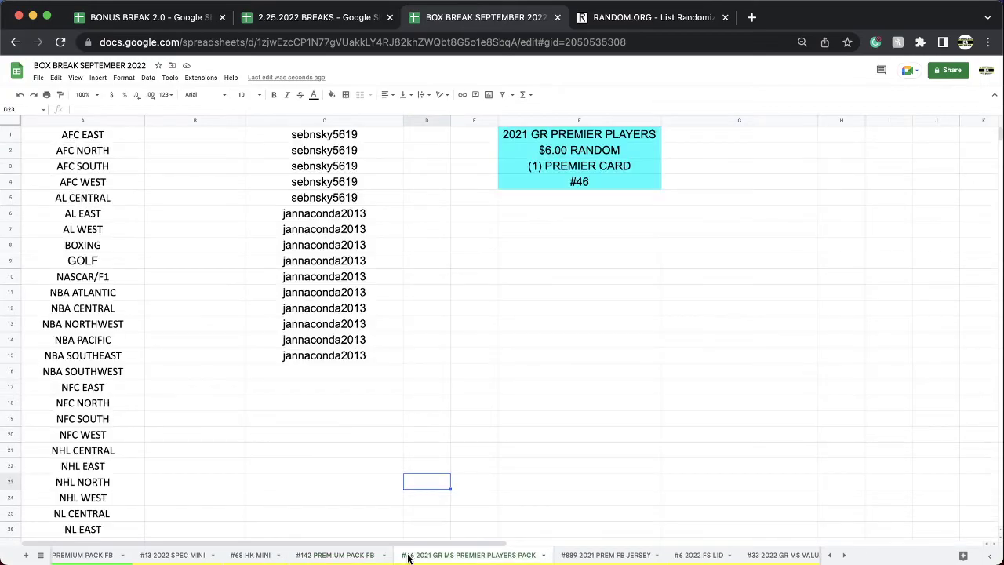